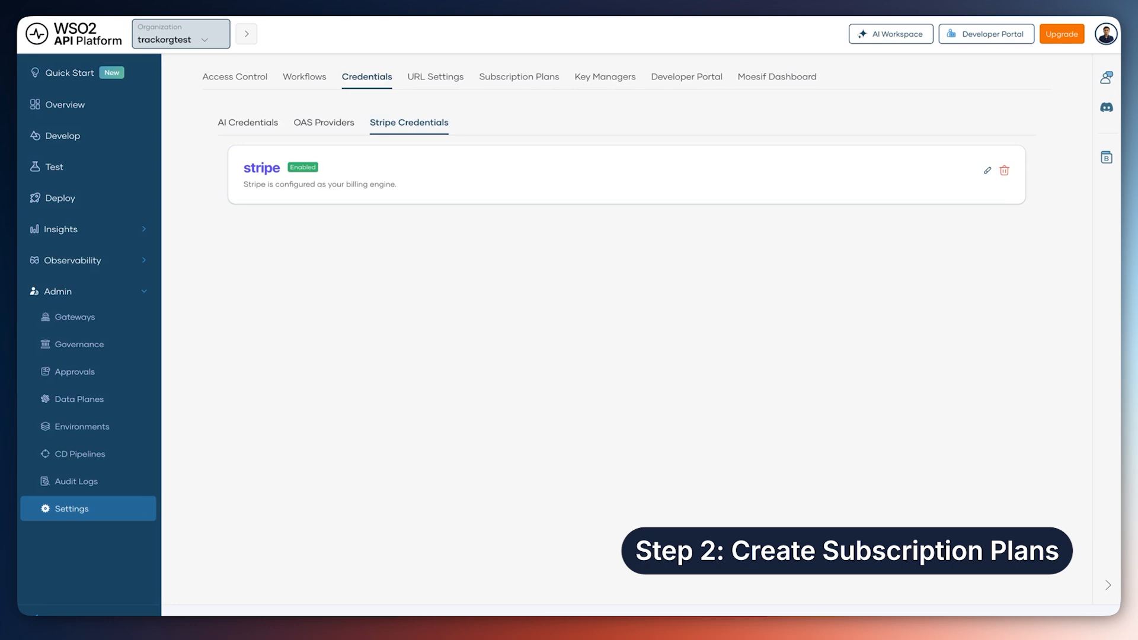
- Start a new subscription plan named MySamplePlan with the description "sample plan" and a request count of 2000 per minute
click(531, 85)
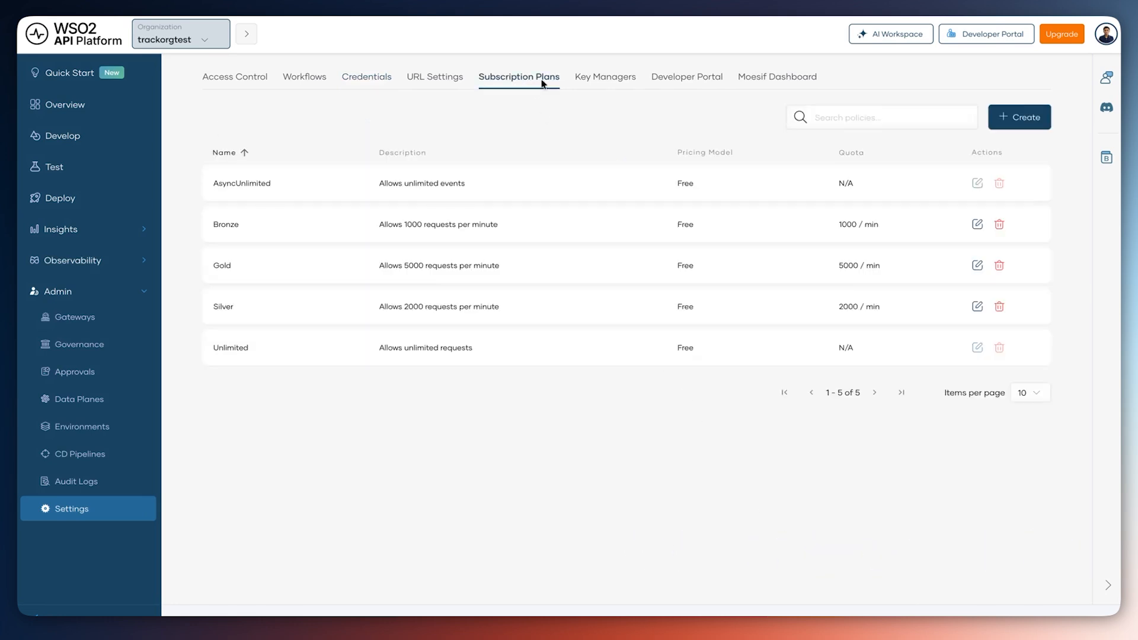
click(1023, 126)
click(460, 190)
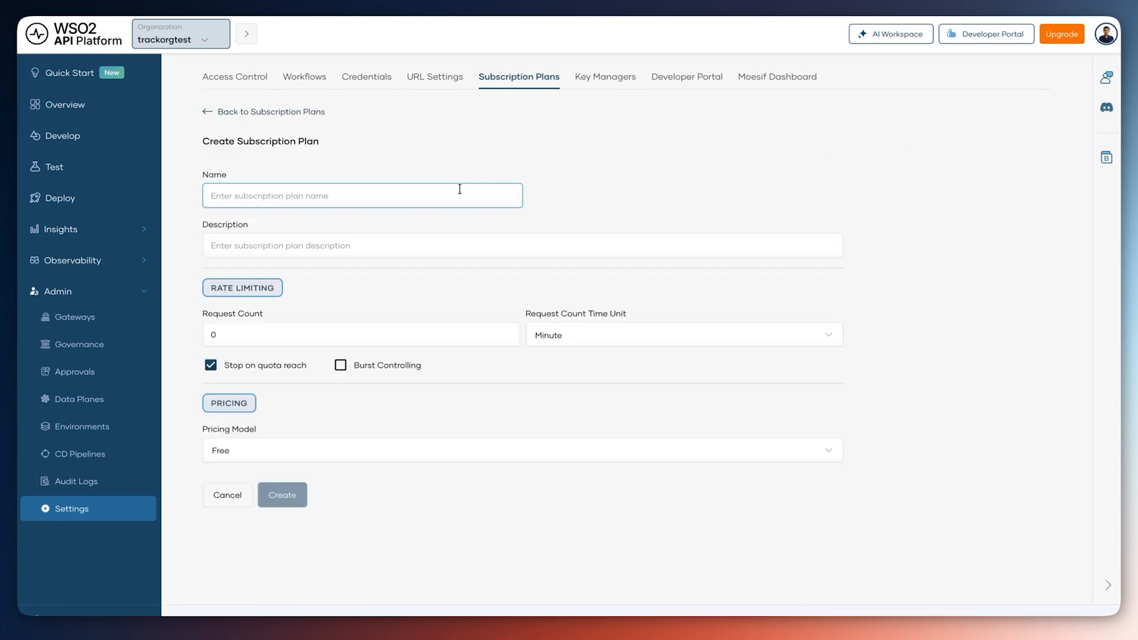
text(MySamplePlan)
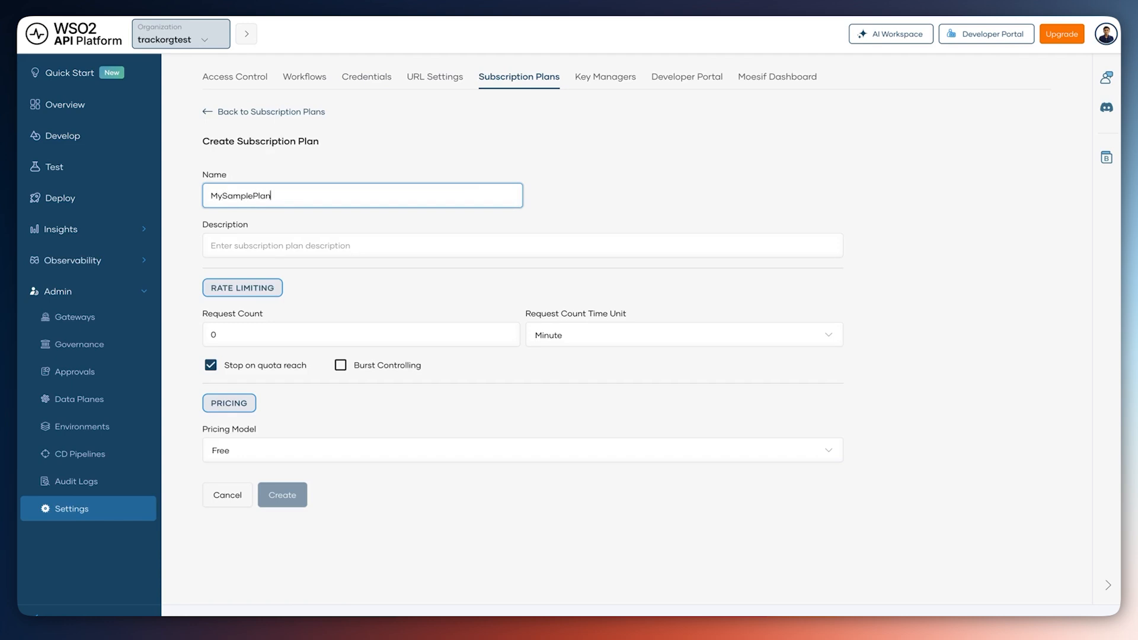
key(Tab)
text(sample plan)
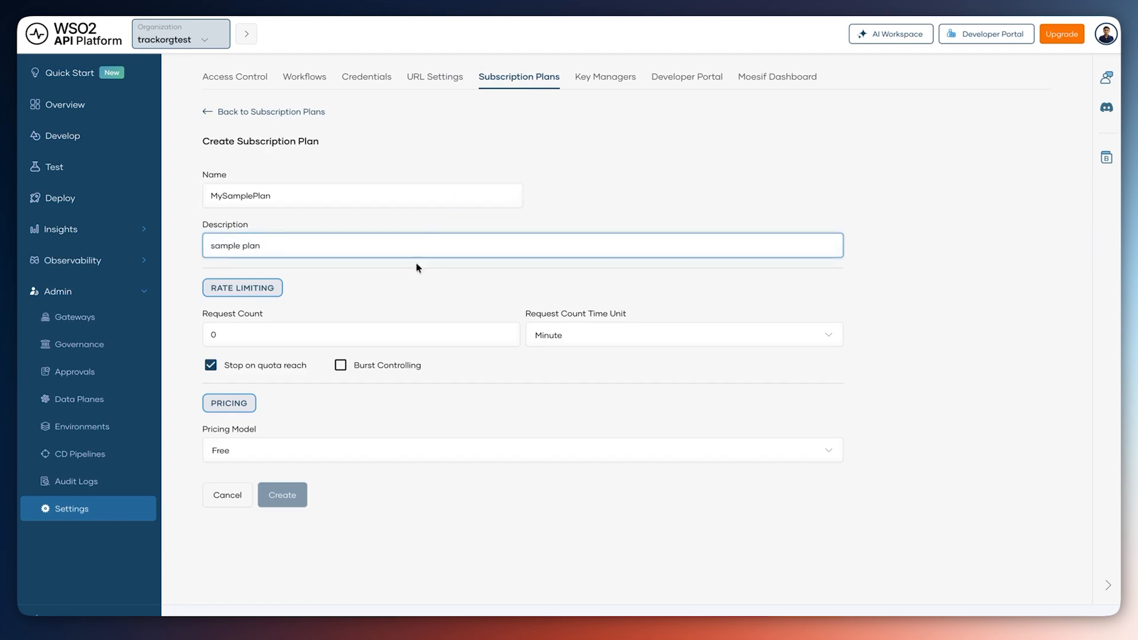
click(348, 336)
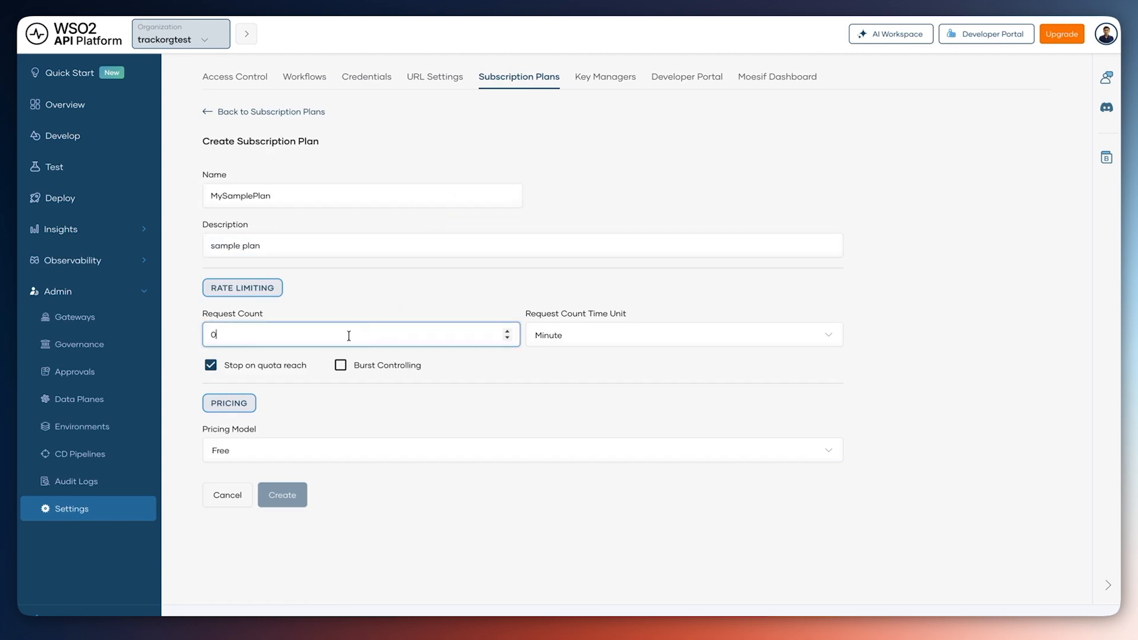
key(BackSpace)
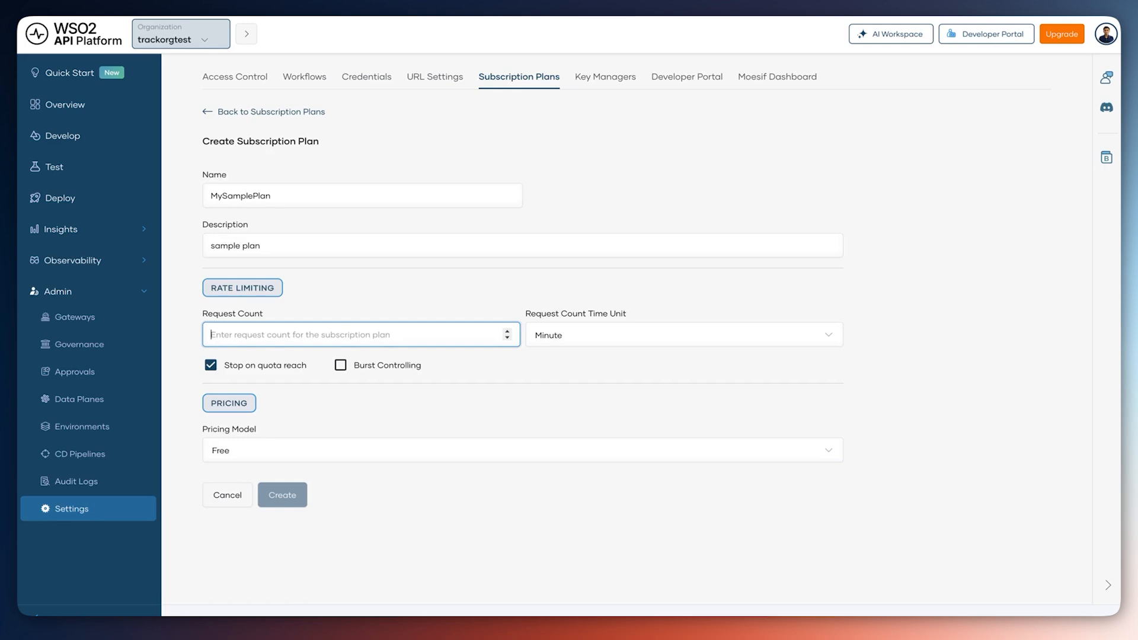
text(2000)
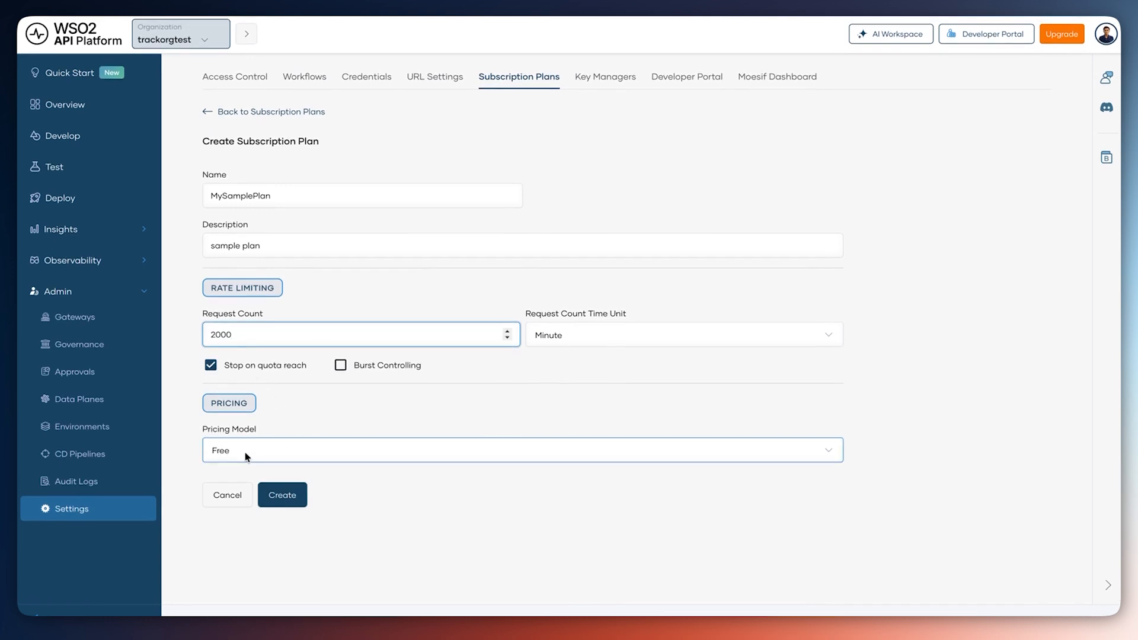
- Give the plan the Flat pricing model with a flat amount of 12.00 USD billed monthly, and create it
click(245, 454)
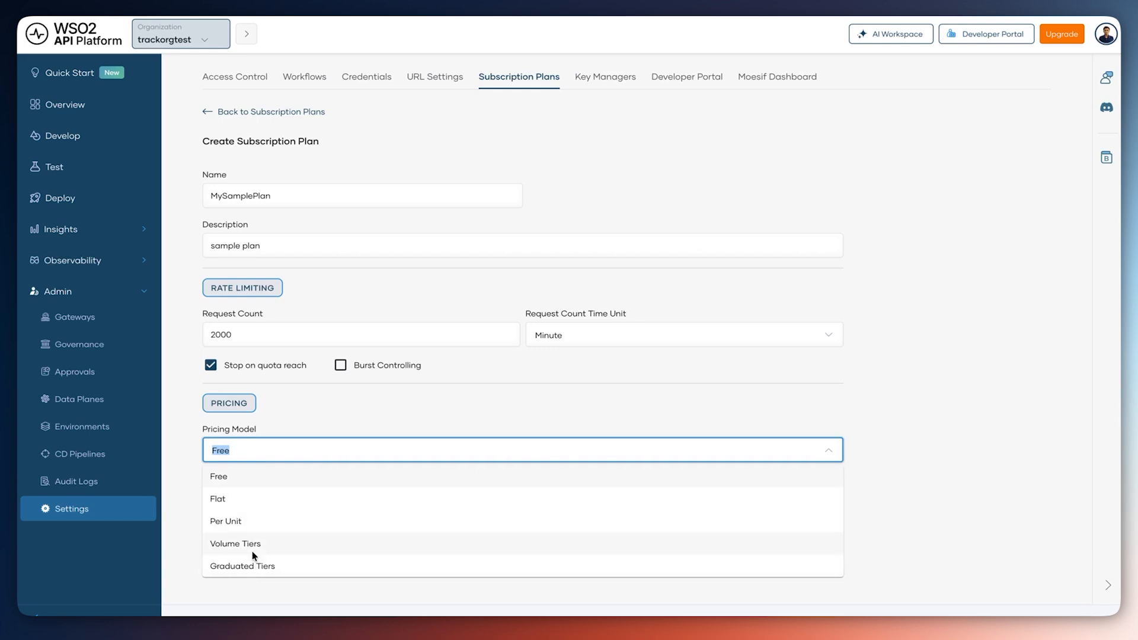
click(252, 504)
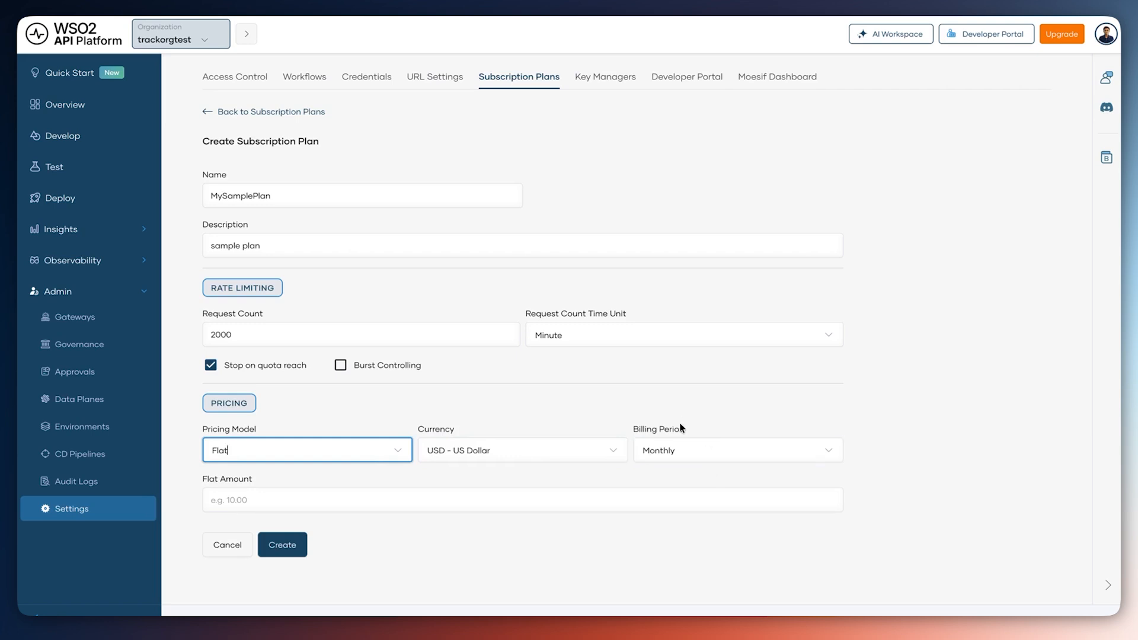
click(661, 498)
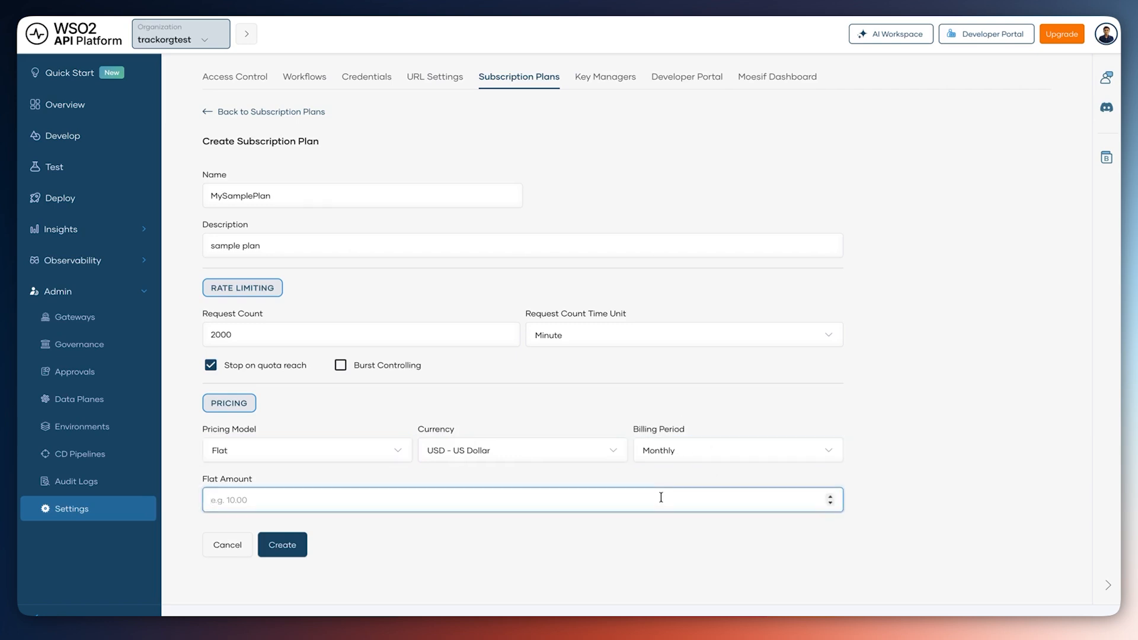
text(12.00)
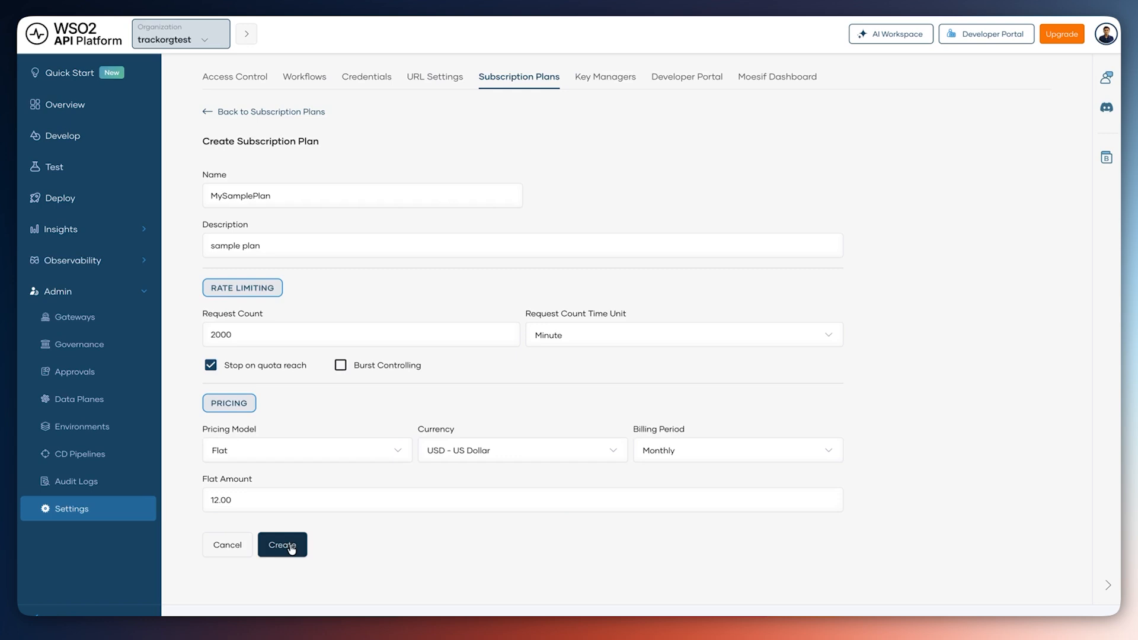
click(291, 547)
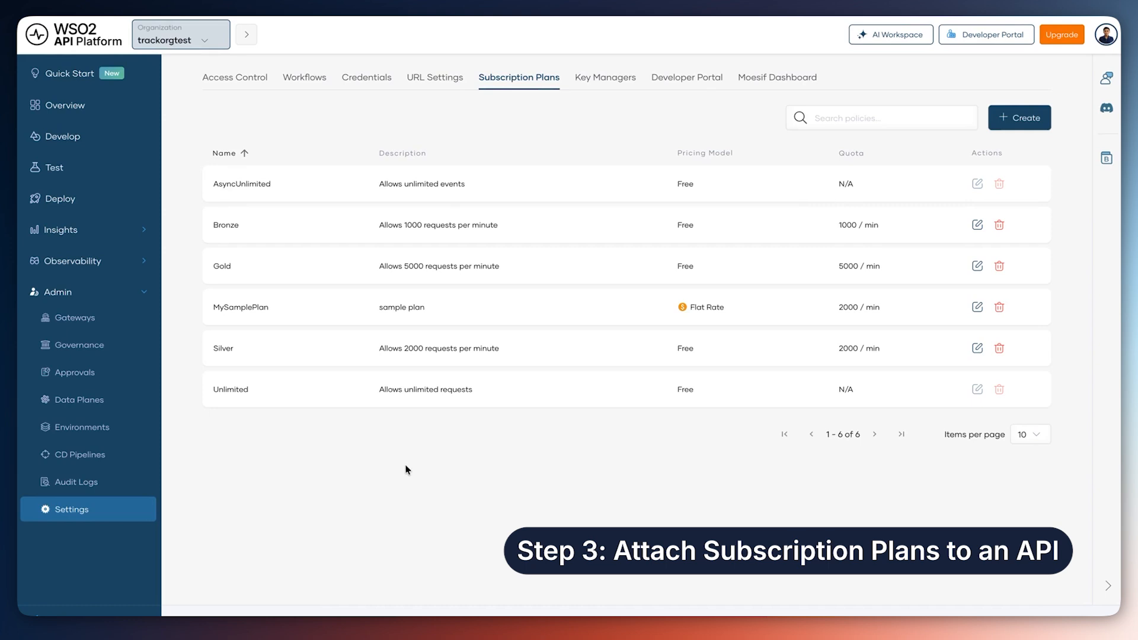
- Enable MySamplePlan in the monetization settings of the Reading List API in the Default project
click(111, 117)
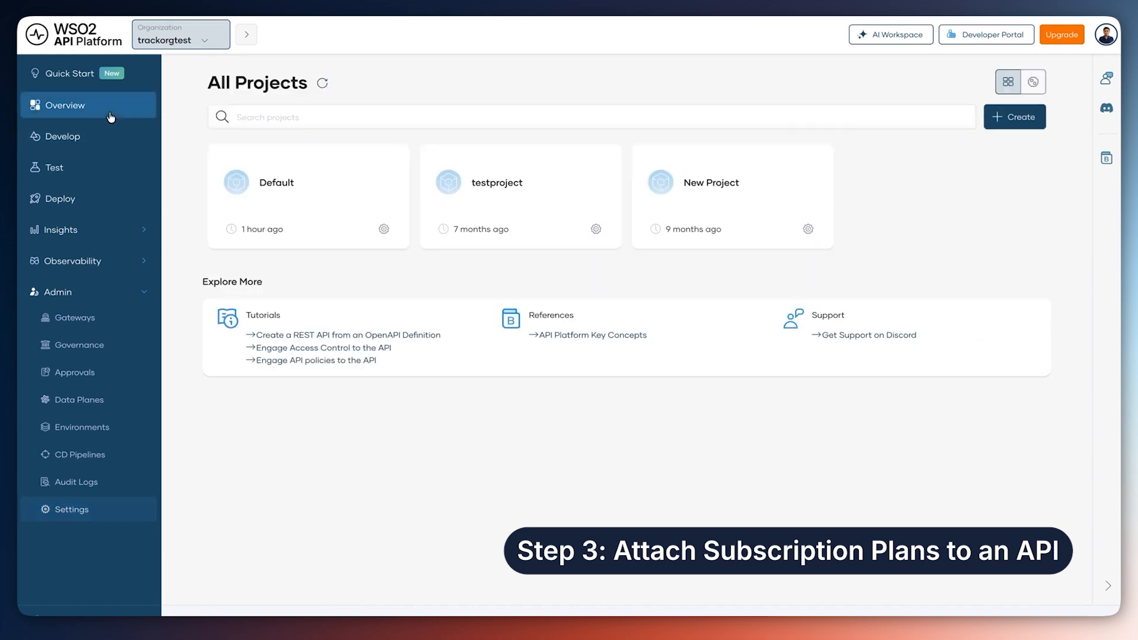
click(255, 188)
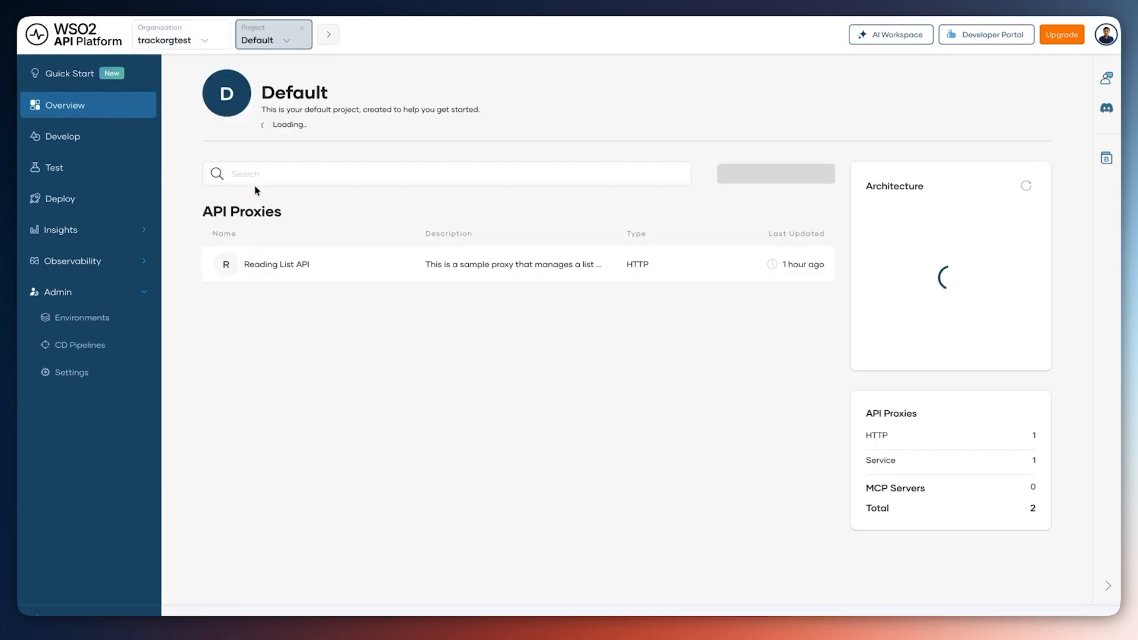
click(283, 276)
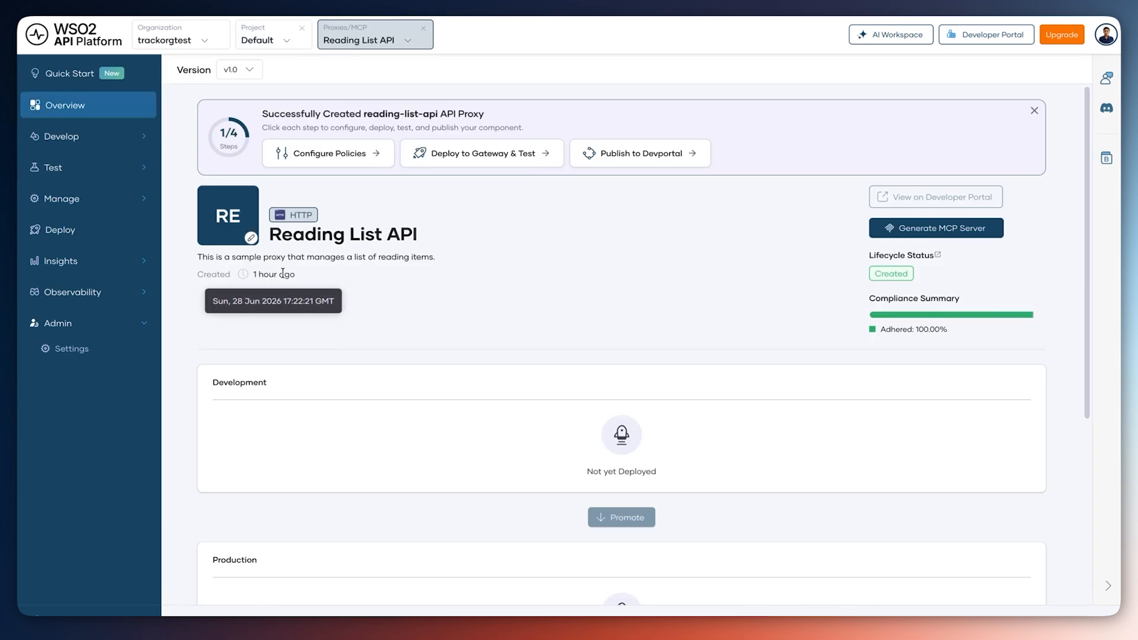
click(129, 202)
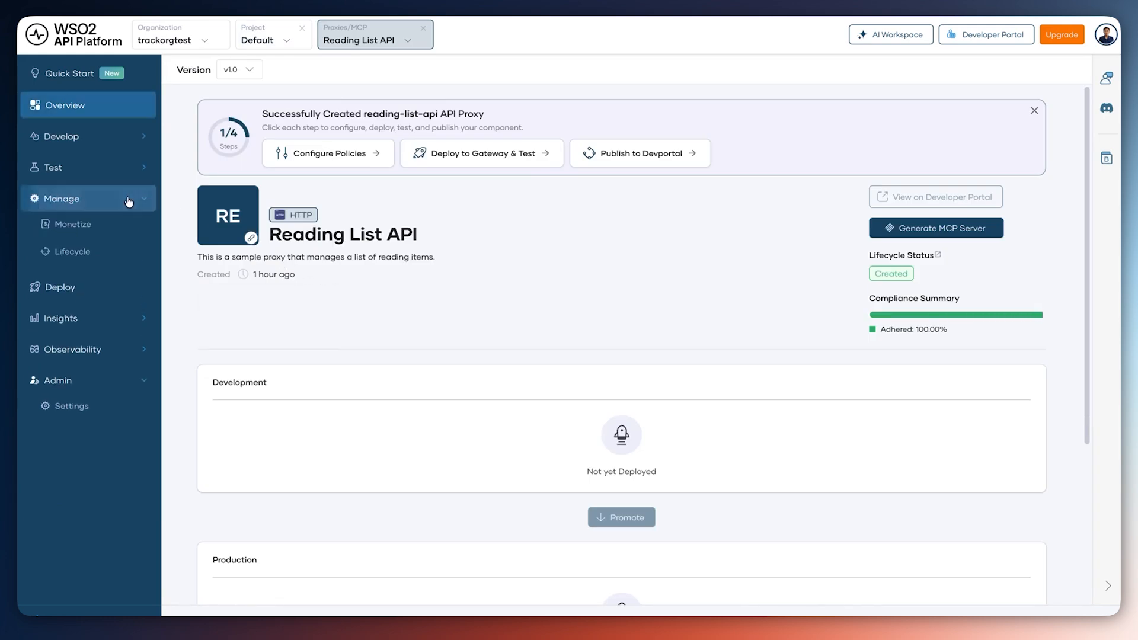
click(85, 230)
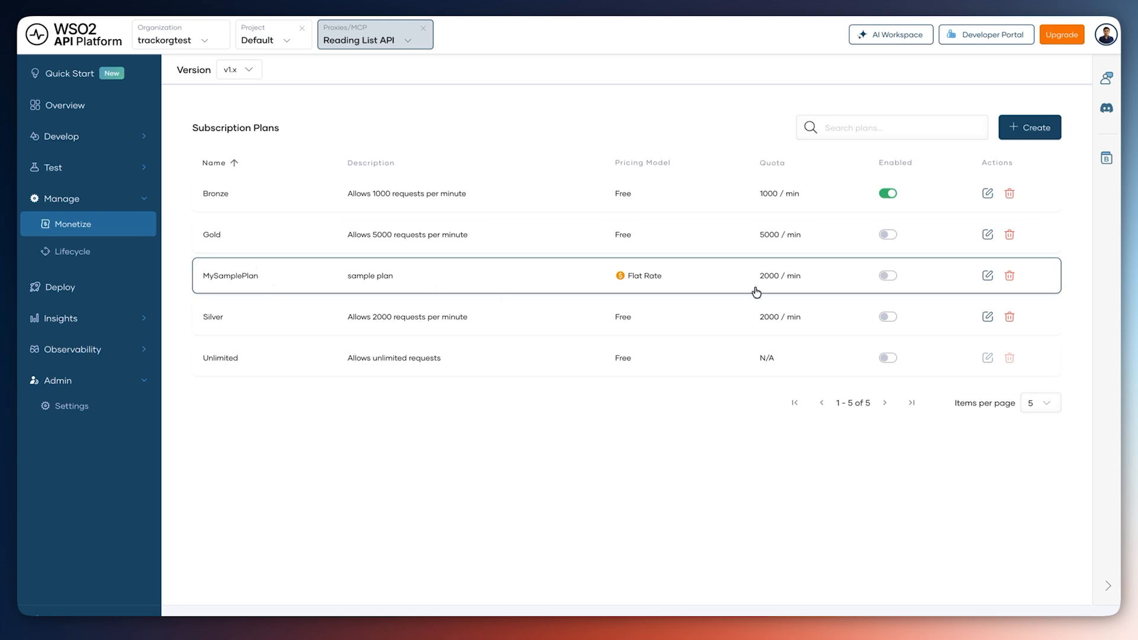
click(887, 277)
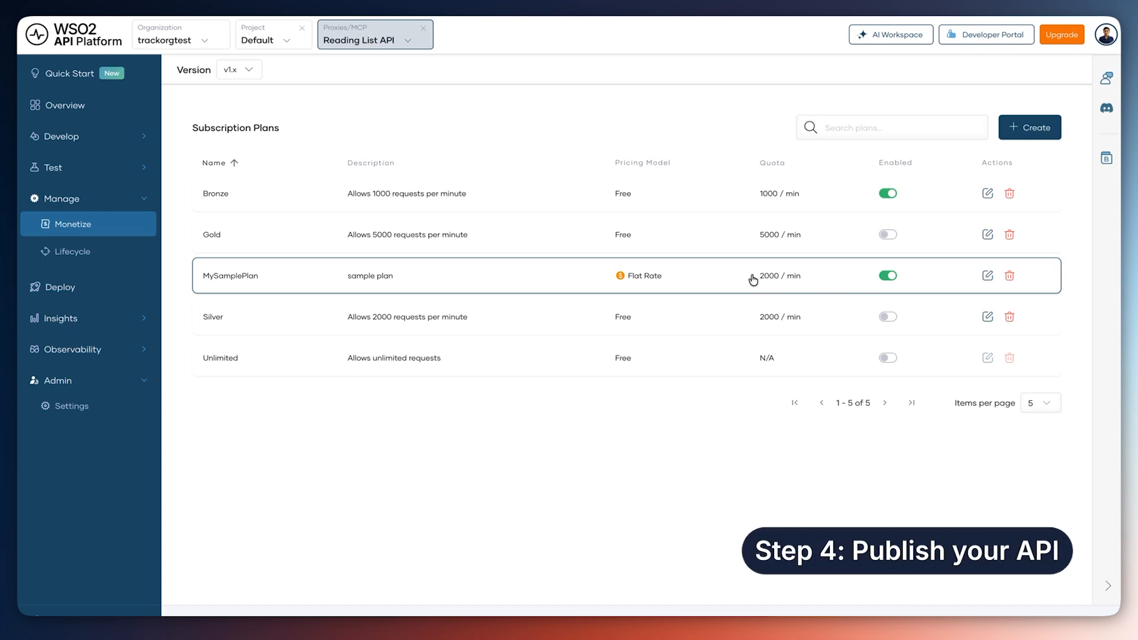
- Publish the Reading List API to the Developer Portal from its lifecycle page, keeping the proposed display name and production endpoint
click(78, 261)
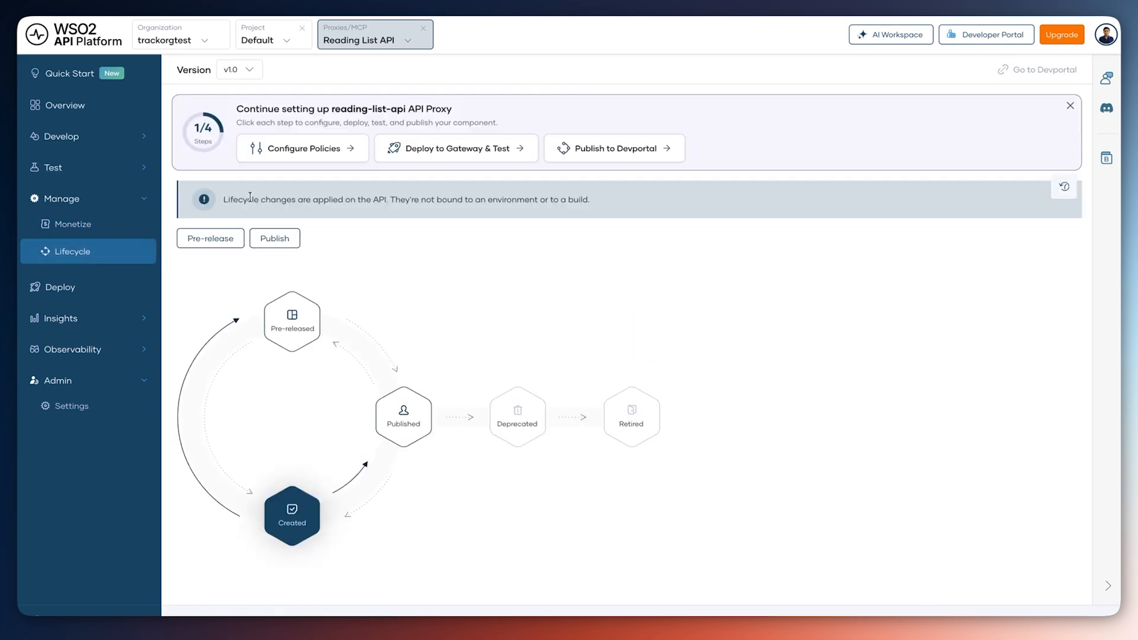
click(272, 240)
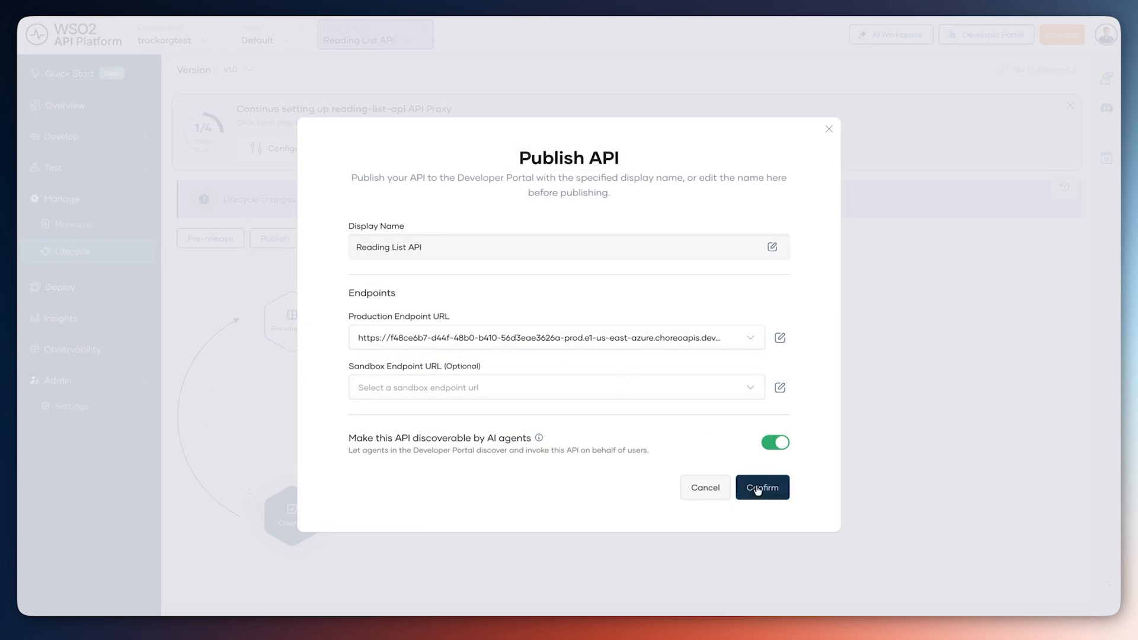
click(758, 488)
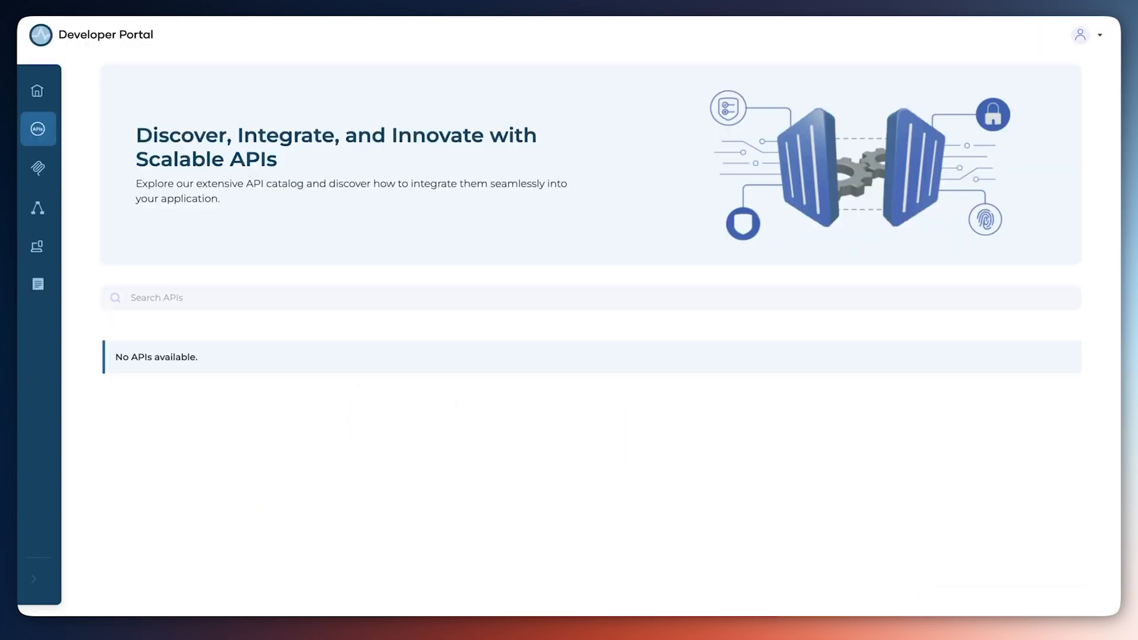
- Switch to the Developer Portal and open the subscription plan choice for the Reading List API in the API catalog
mouse_move(39, 128)
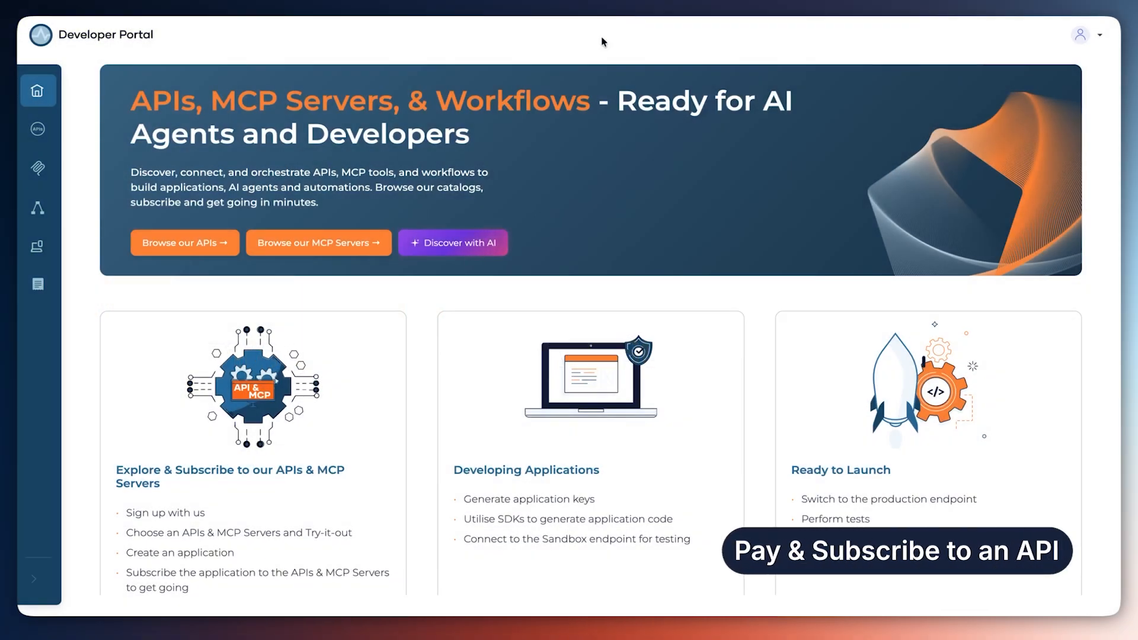
mouse_move(49, 134)
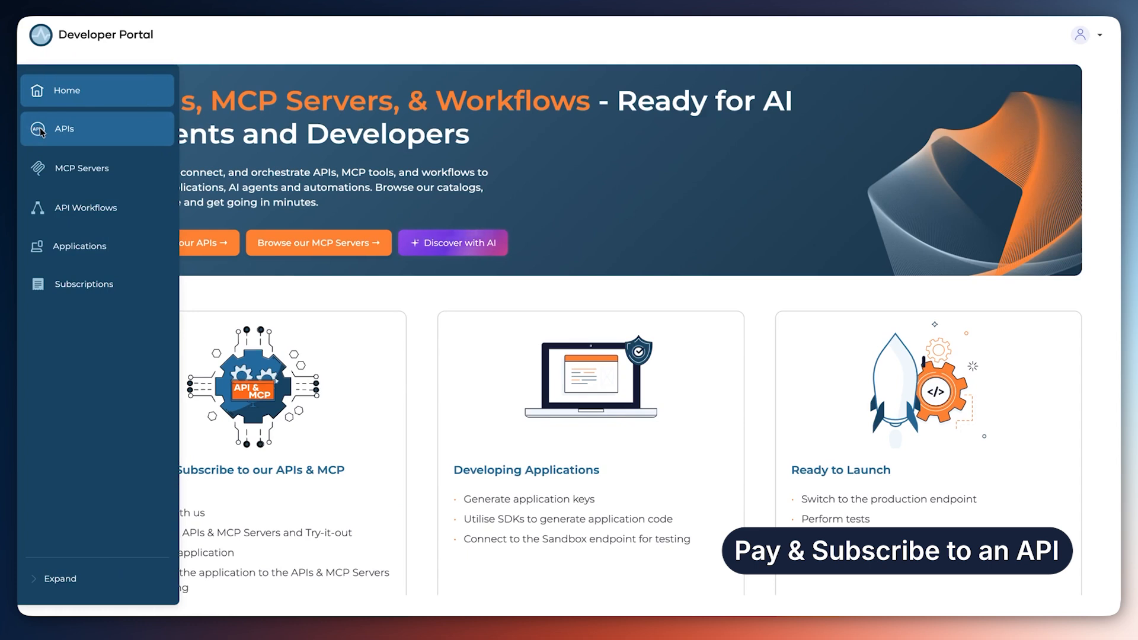
click(40, 130)
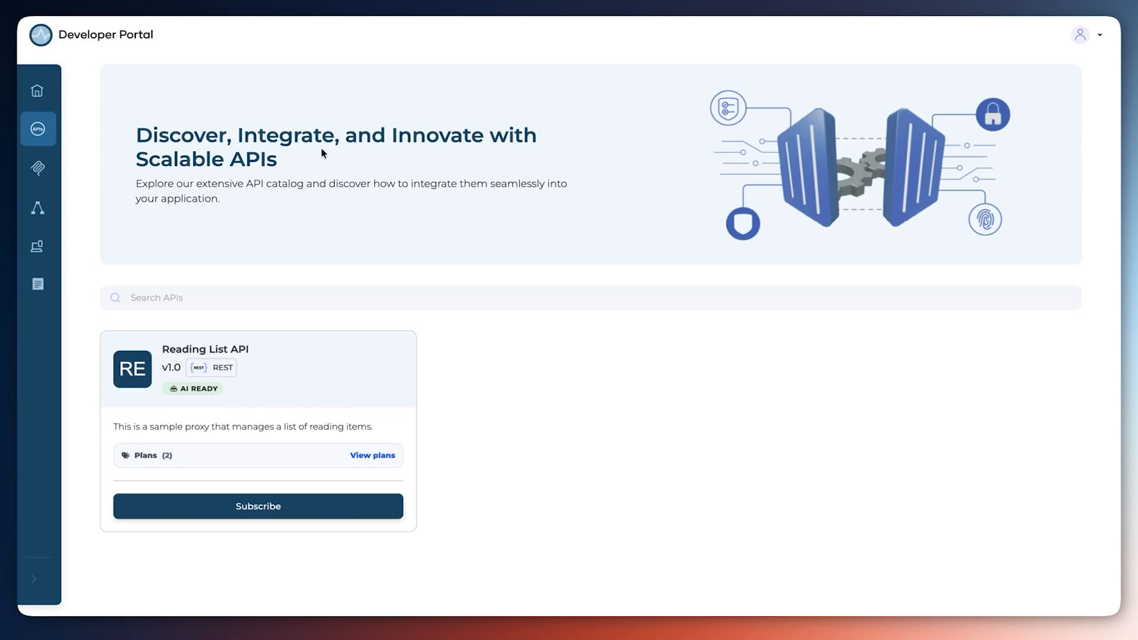
click(248, 508)
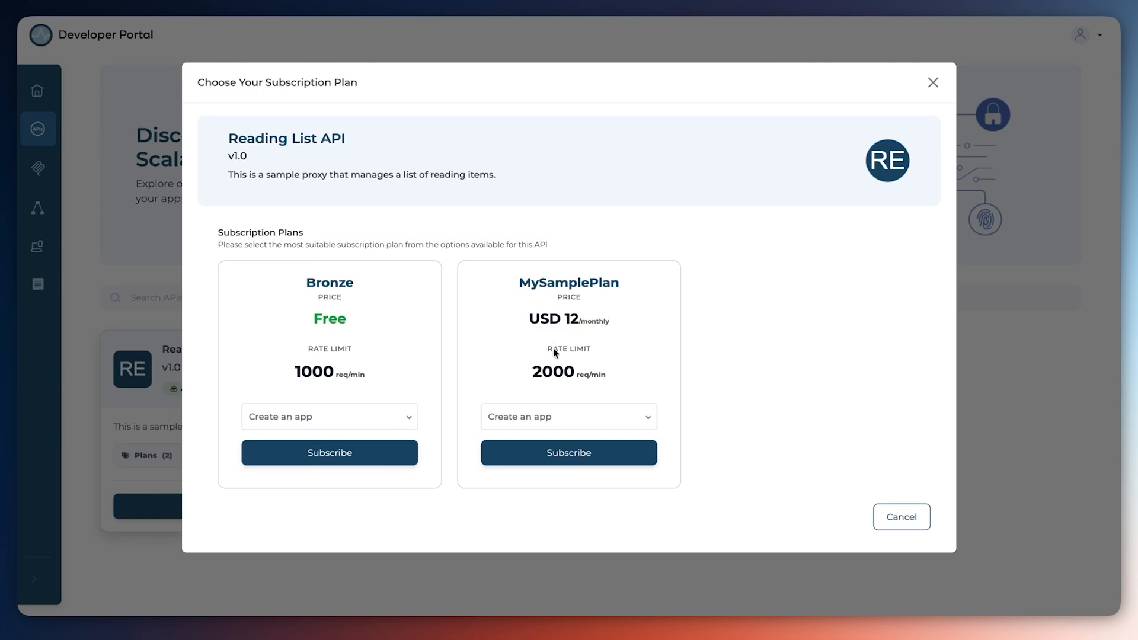
- Create the application MyNewApp under MySamplePlan and subscribe it to that plan
click(551, 416)
text(My)
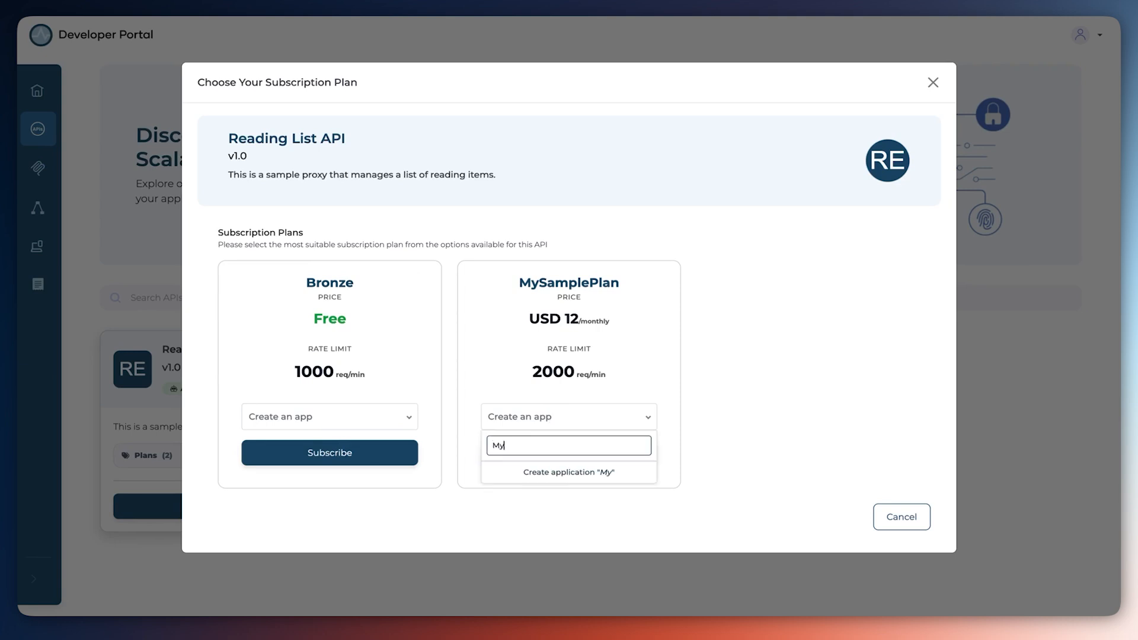
text(NewApp)
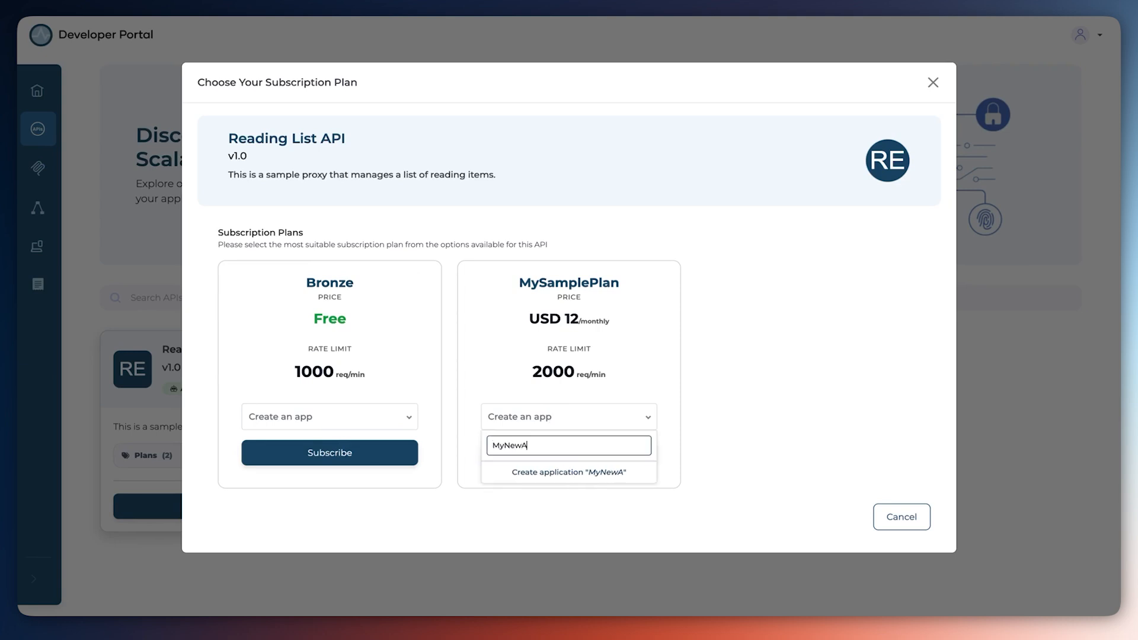
click(577, 472)
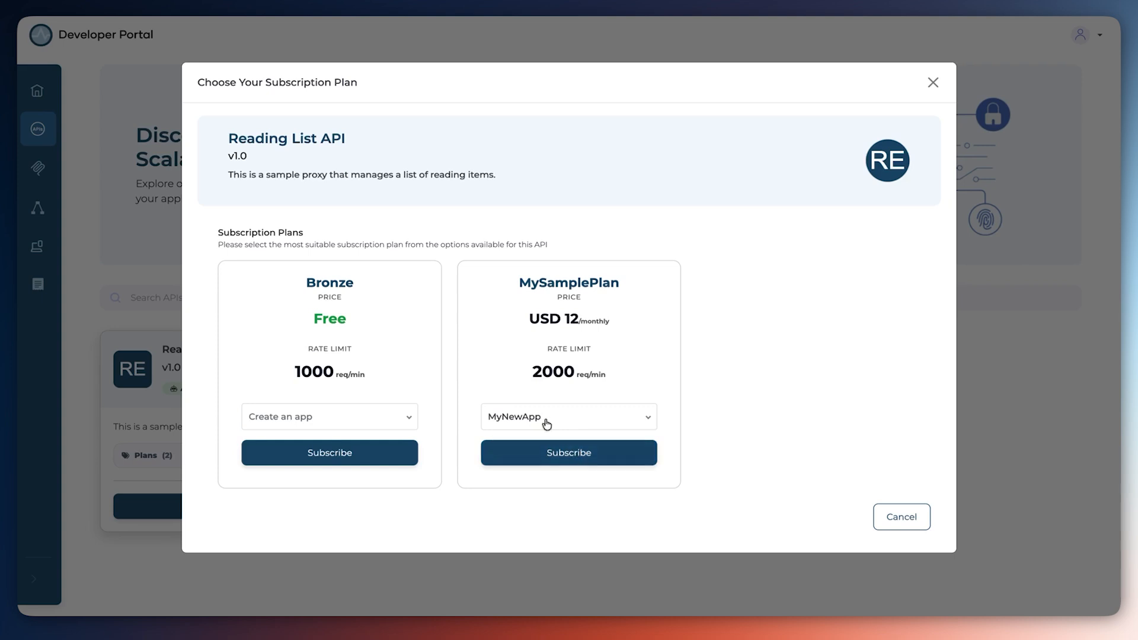
click(565, 460)
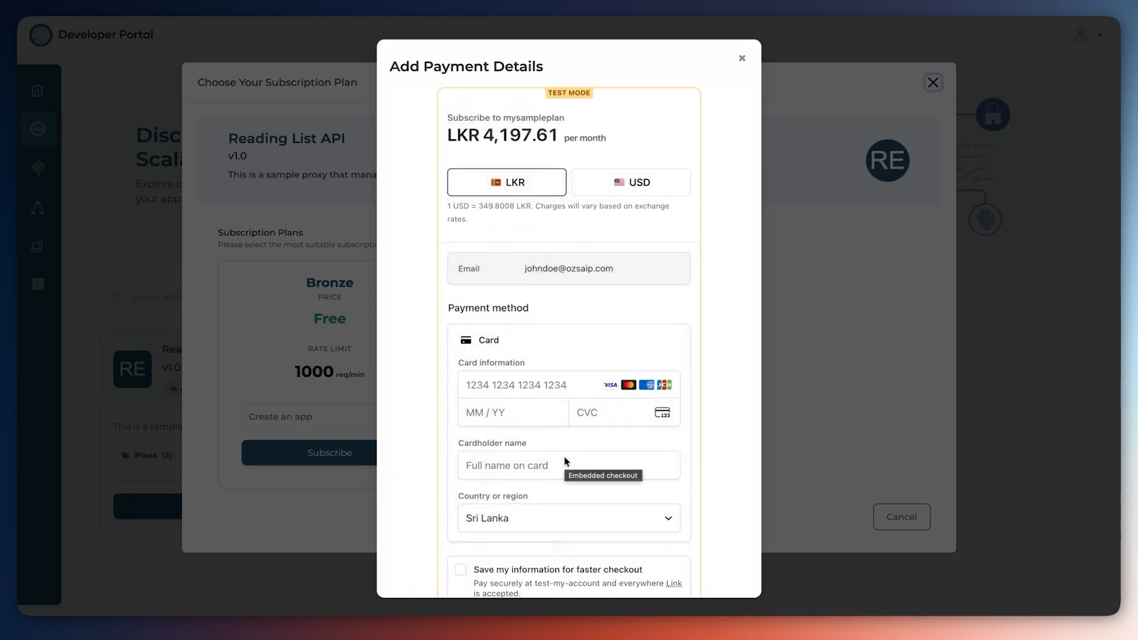
- Pay in USD by filling in the card number, expiry date, CVC and cardholder name, and submit the subscription
click(626, 190)
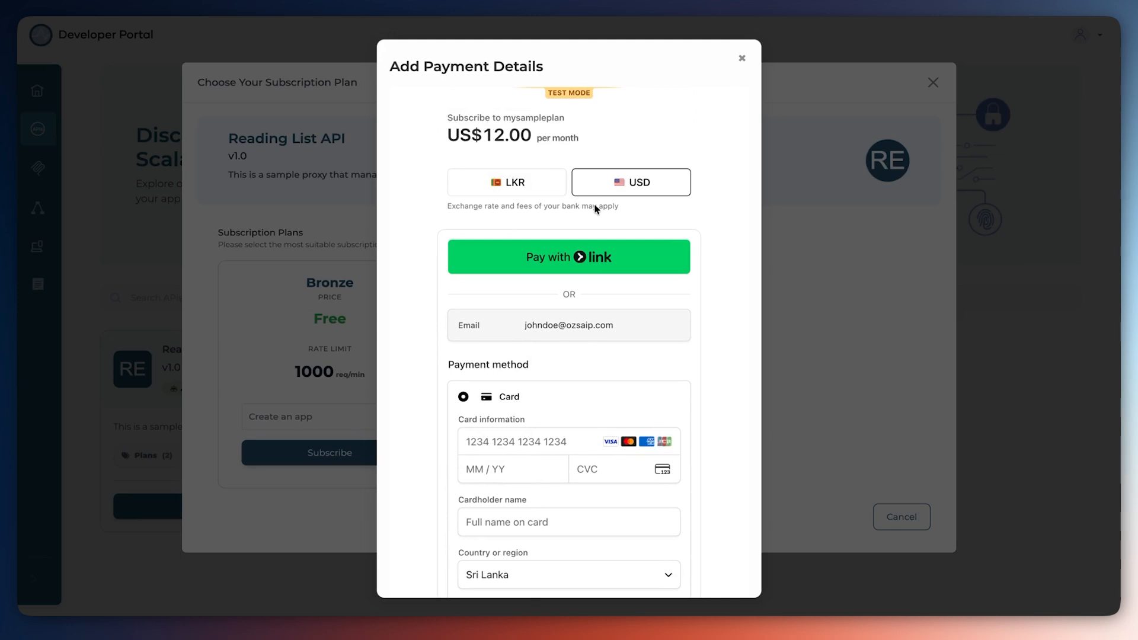
scroll(581, 284, down, 1)
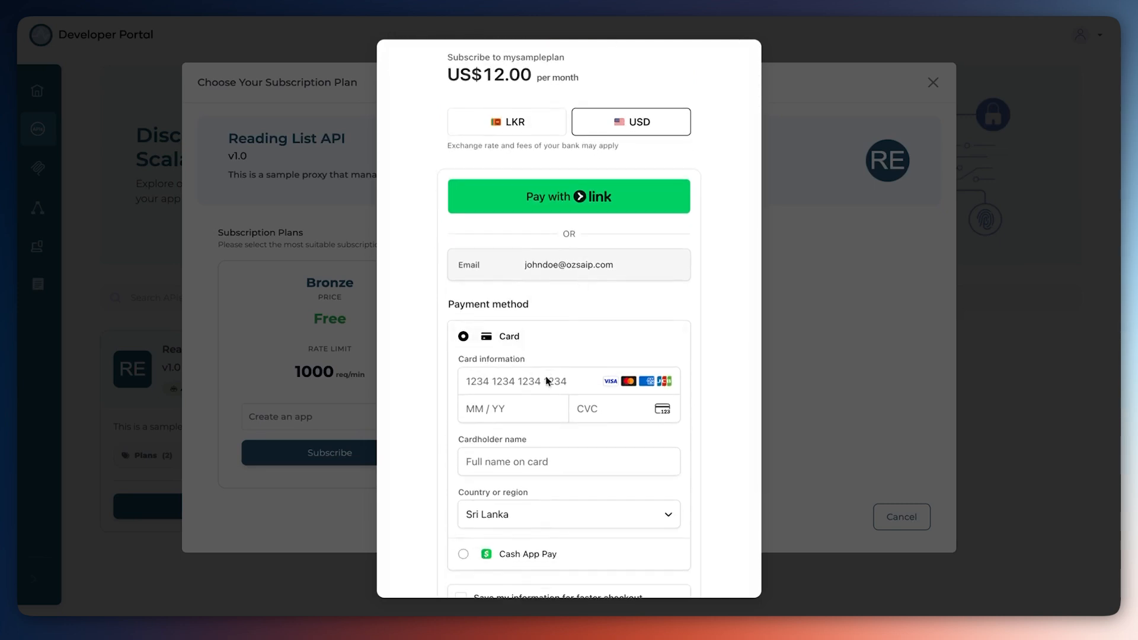
scroll(546, 377, down, 1)
scroll(557, 339, down, 1)
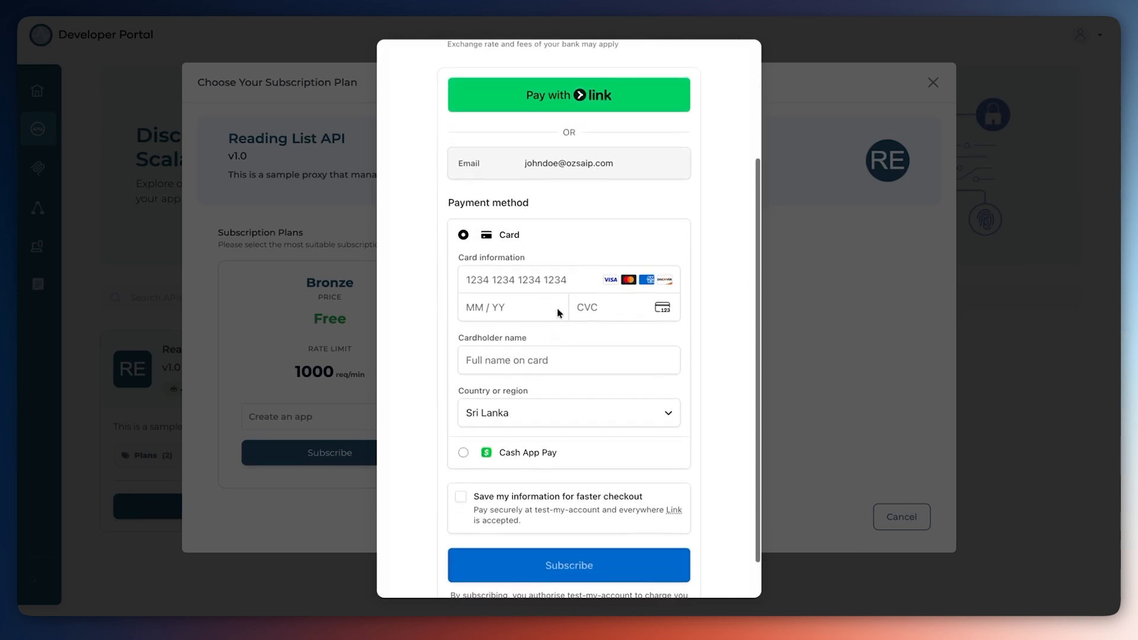
click(561, 277)
click(572, 317)
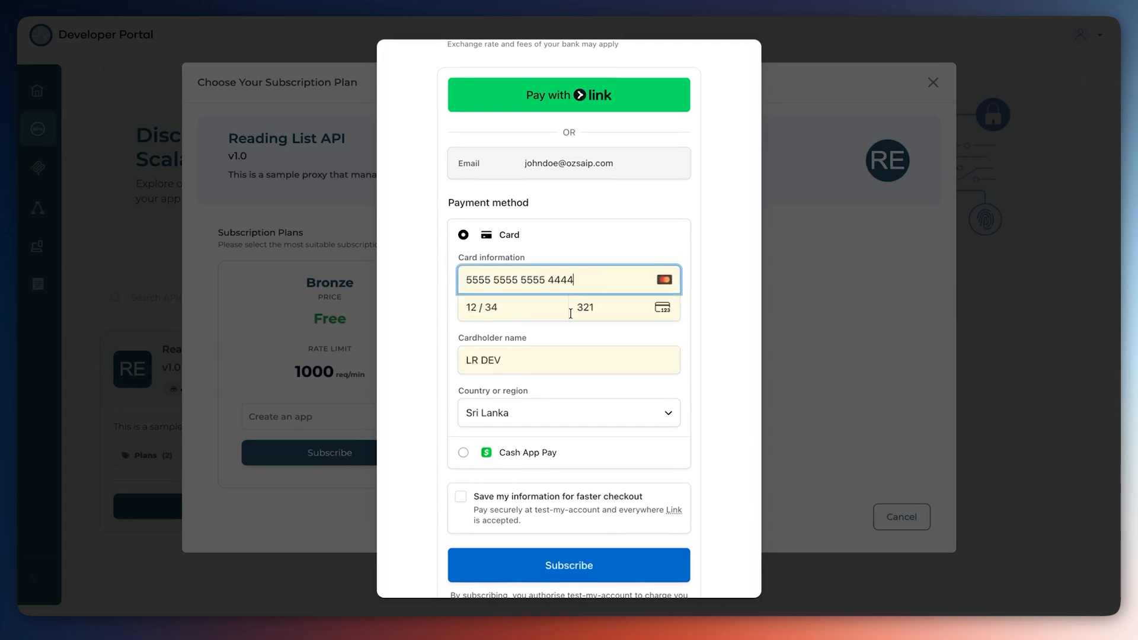
scroll(573, 421, down, 1)
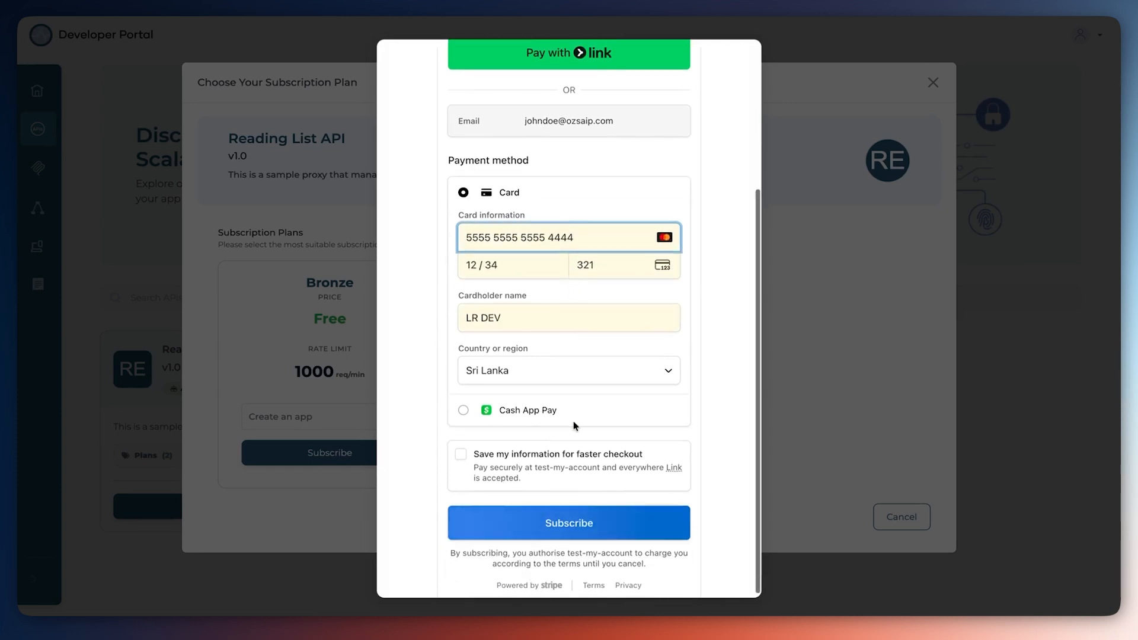
click(560, 519)
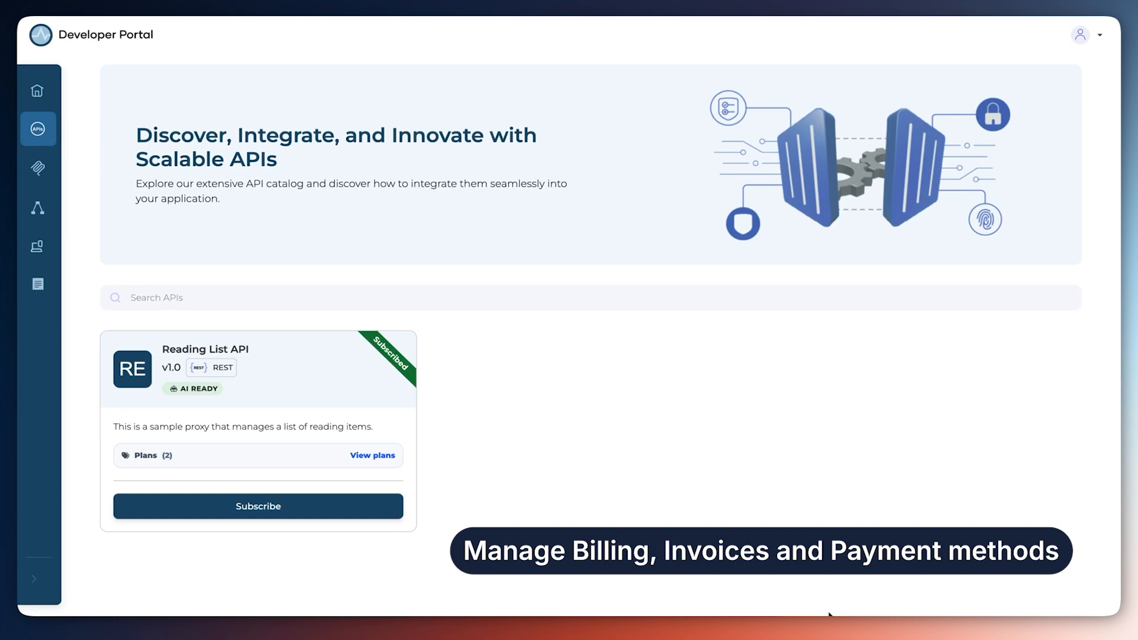
- Review the account's billing usage summary, invoices, billed subscriptions and payment details
click(1099, 38)
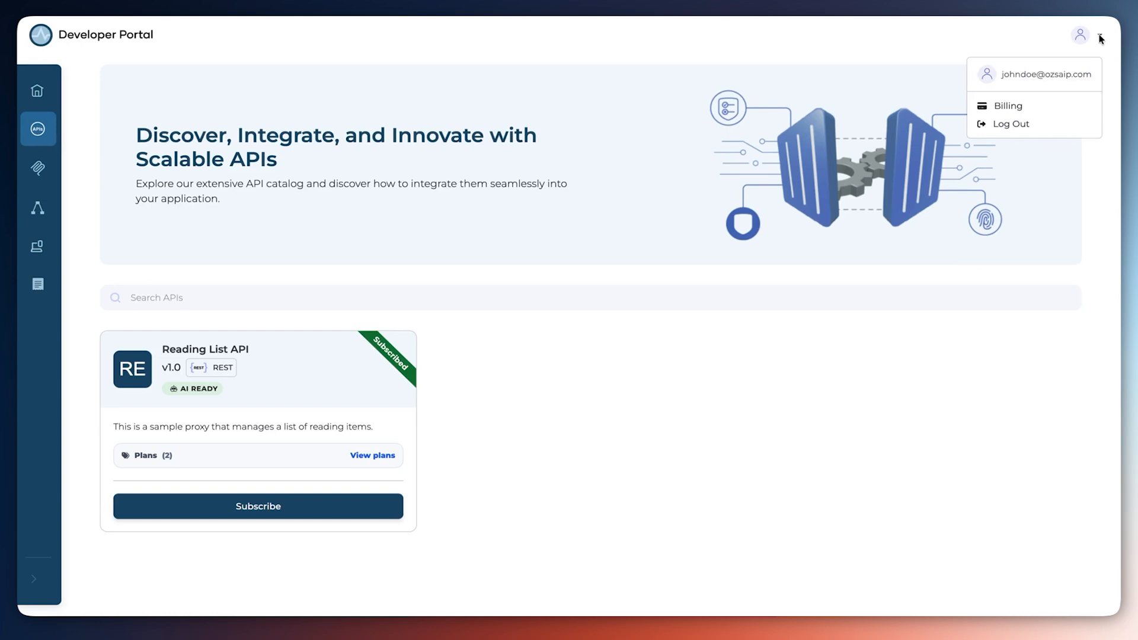
click(1011, 106)
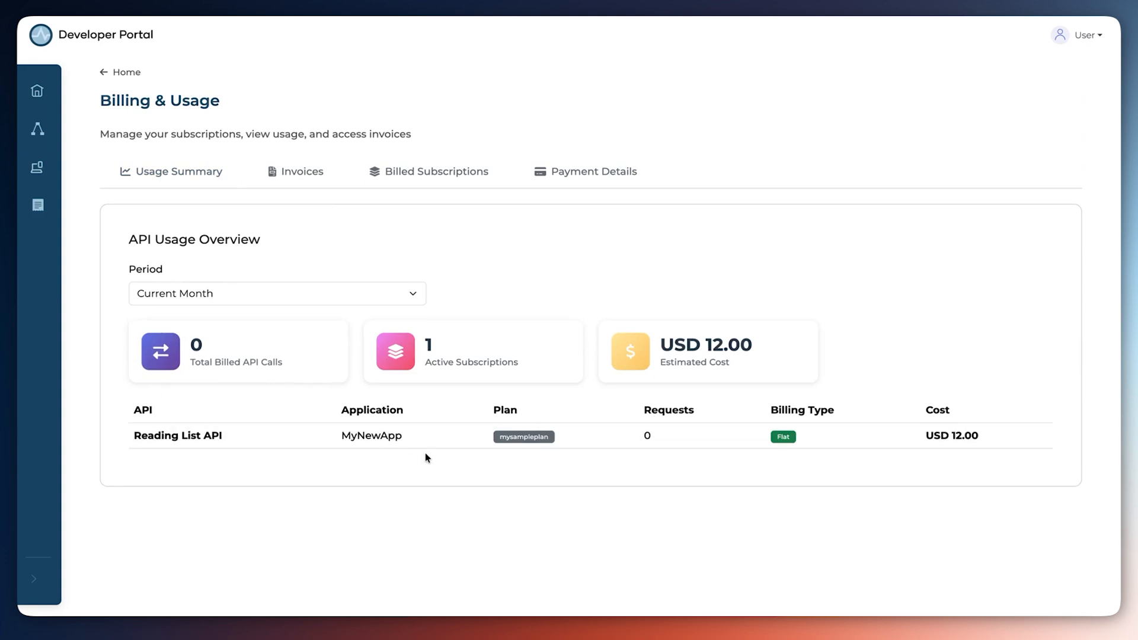
click(296, 176)
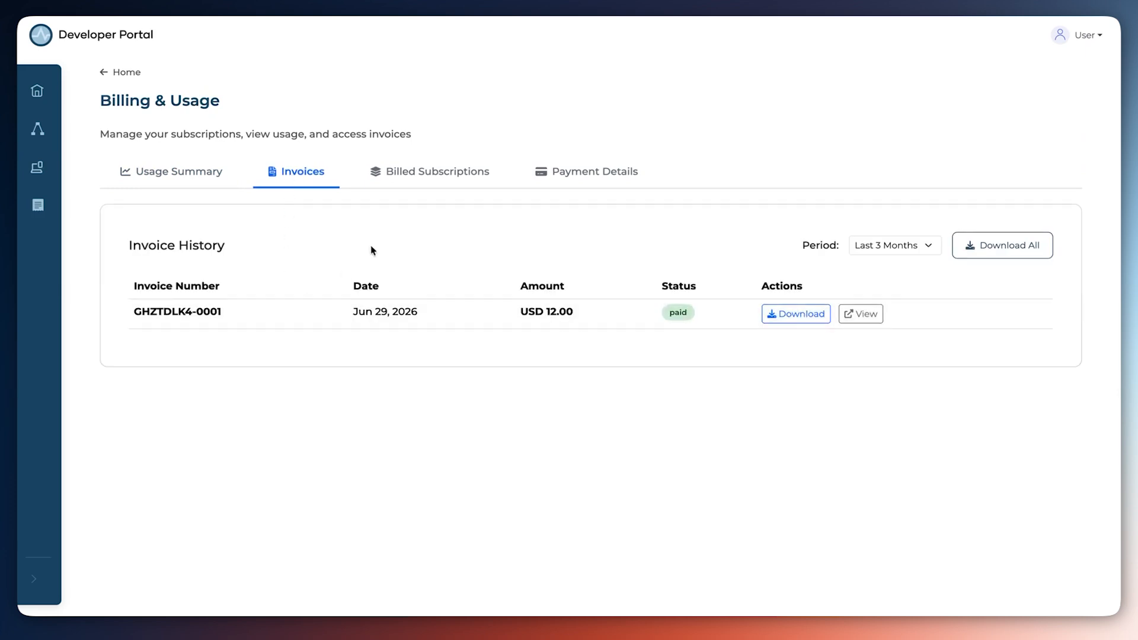
click(436, 174)
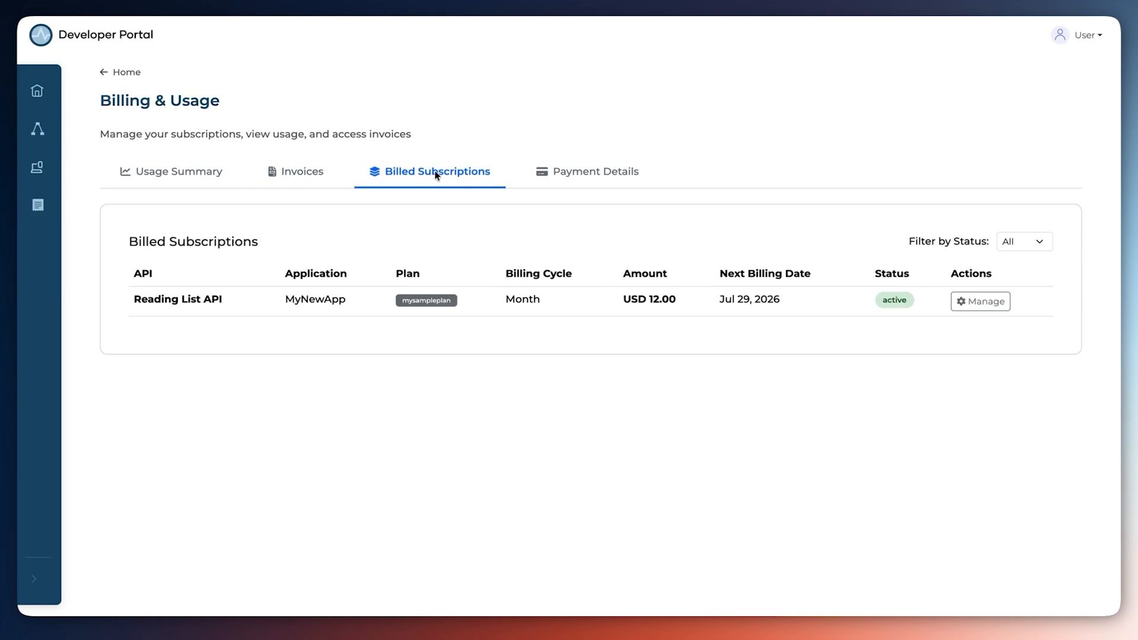
click(577, 183)
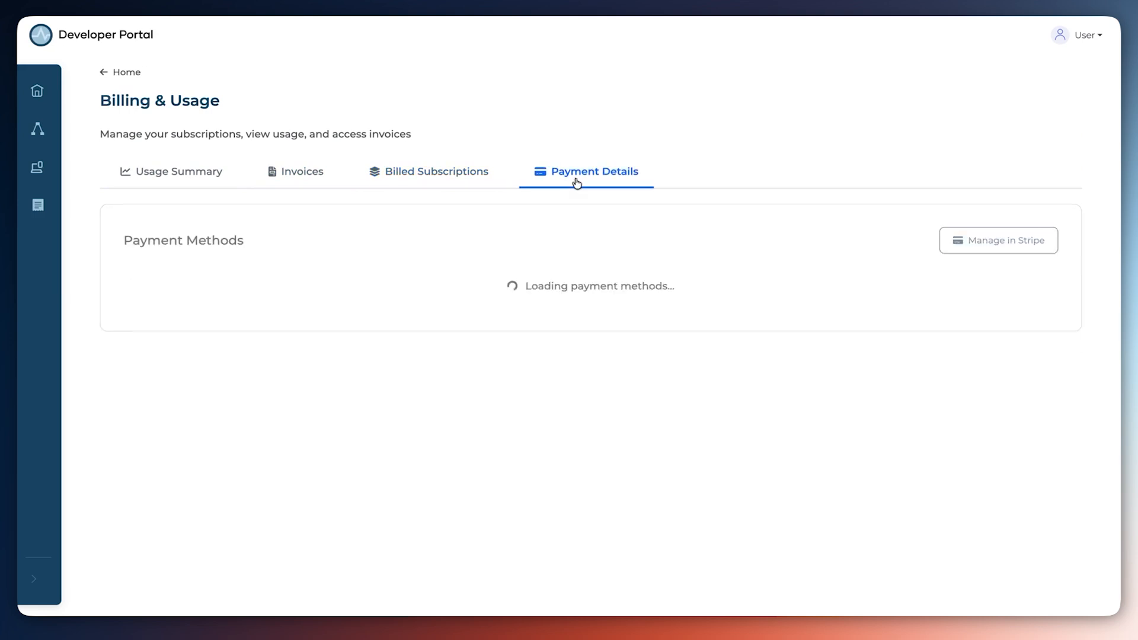